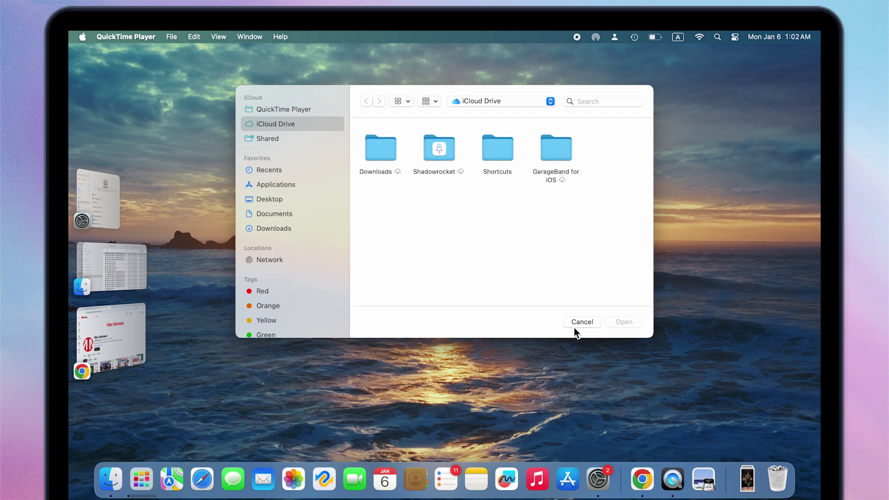
Dismiss the Open dialog and play the Mac Moment video 'How to Free Up Storage Space on Mac or MacBook - 8 Ways'
click(582, 323)
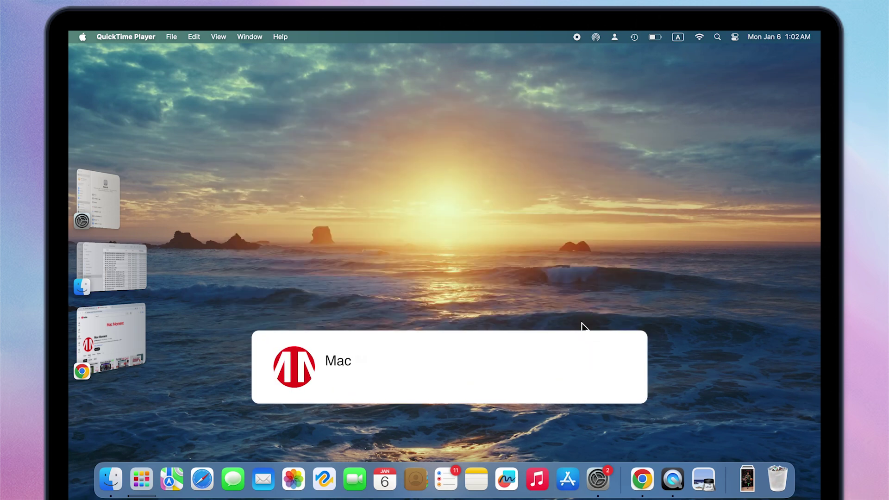
click(135, 333)
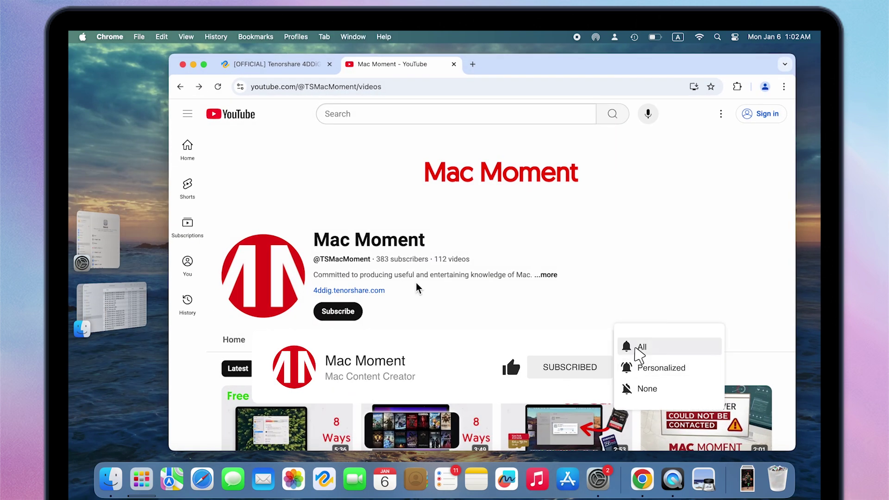
scroll(418, 289, down, 5)
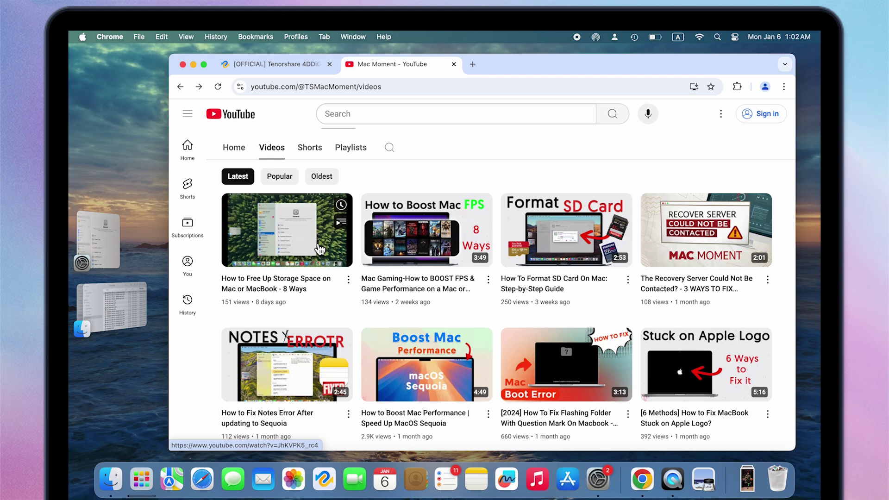
click(320, 251)
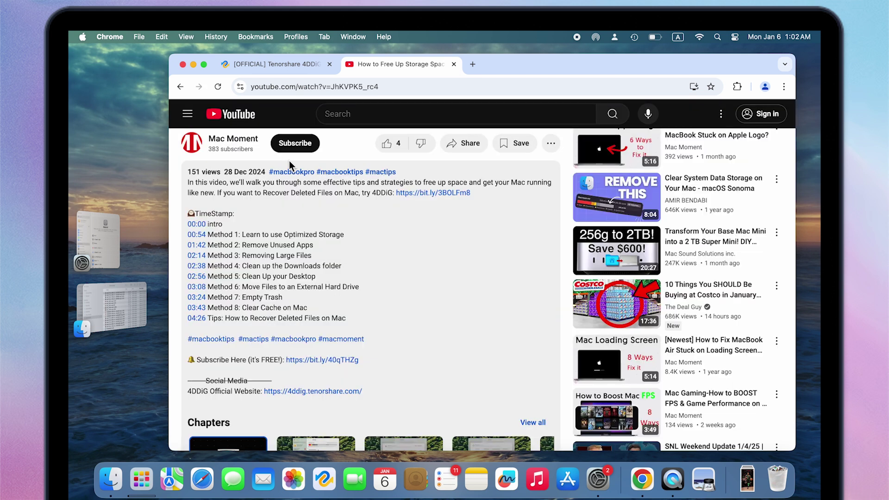
Open the copy 6 and copy 5 JPGs from Downloads in Preview to compare them
click(128, 291)
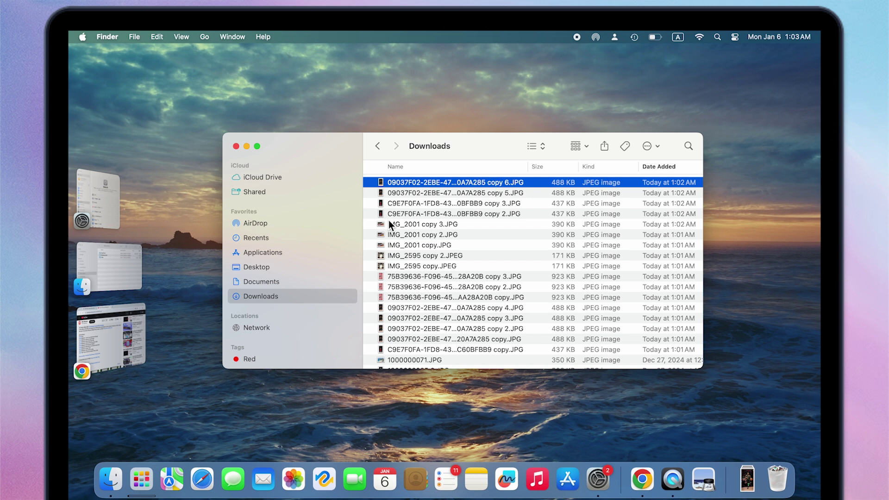
double_click(430, 185)
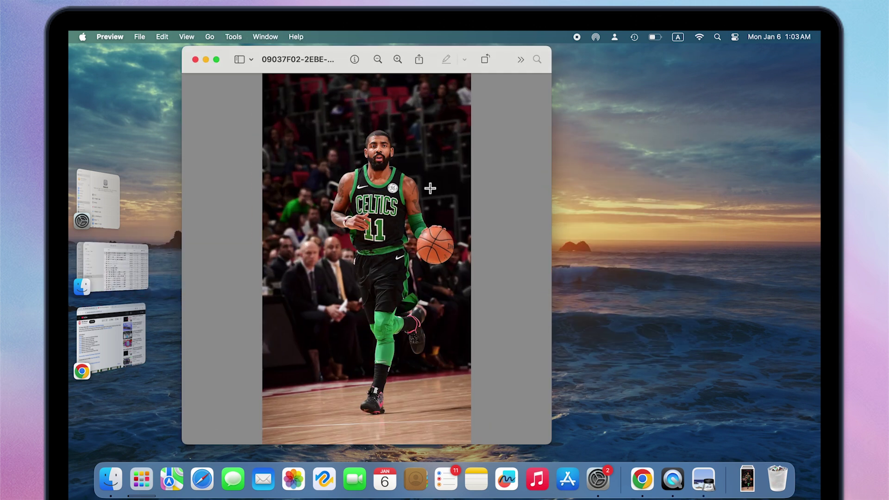
click(104, 263)
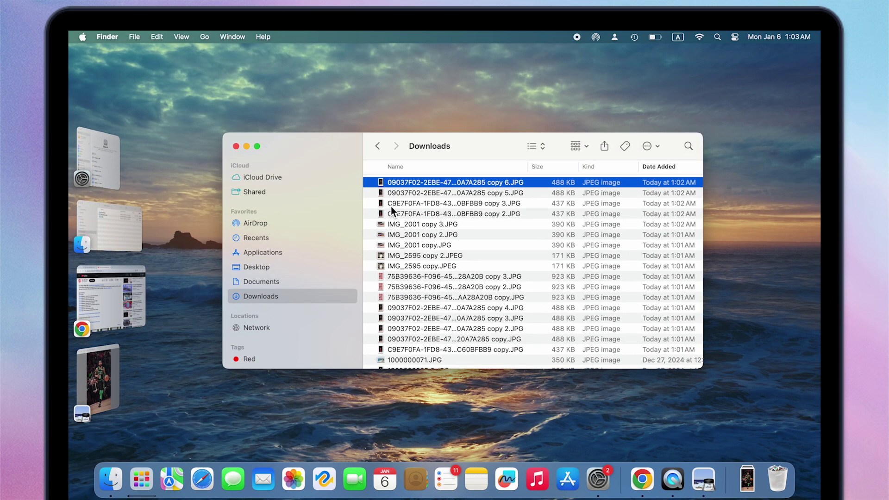
double_click(411, 194)
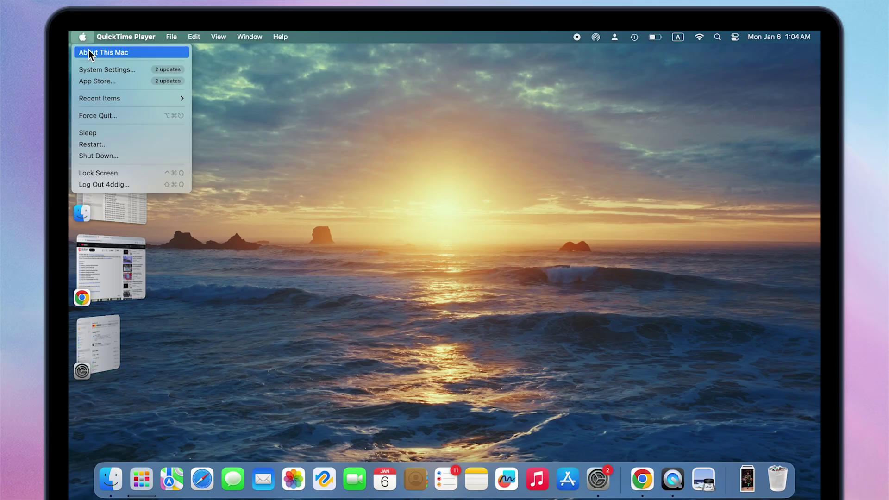
Check About This Mac, then start merging the December 5, 2024 pair in Photos' Duplicates album
click(89, 54)
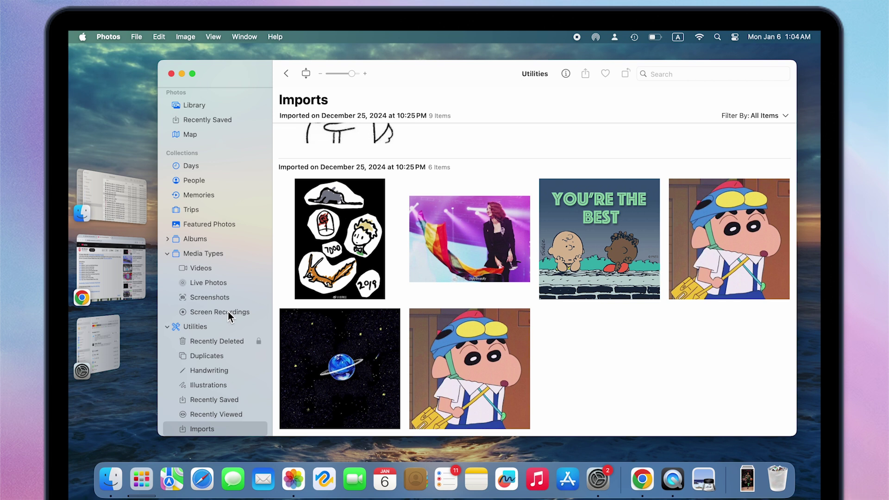
click(212, 327)
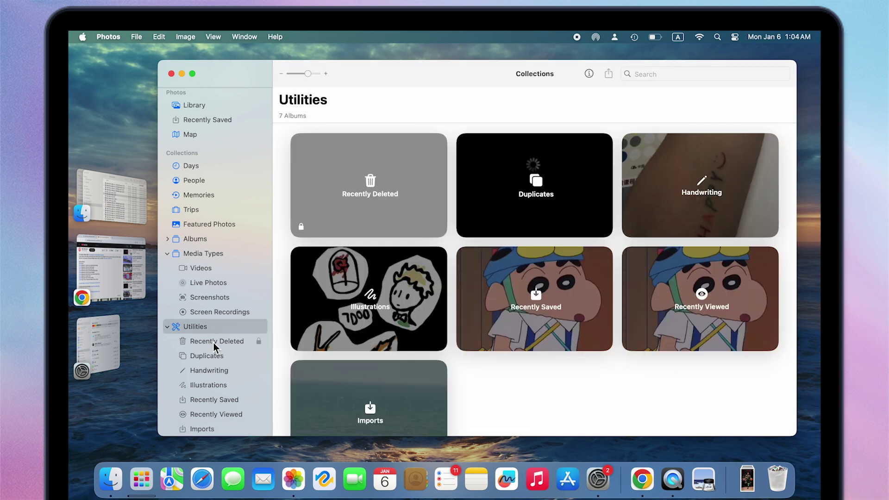
click(214, 356)
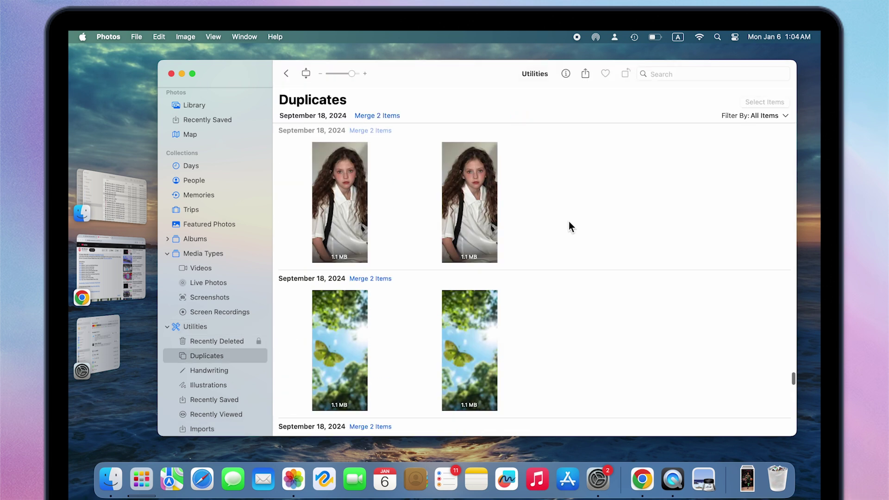
scroll(569, 222, up, 20)
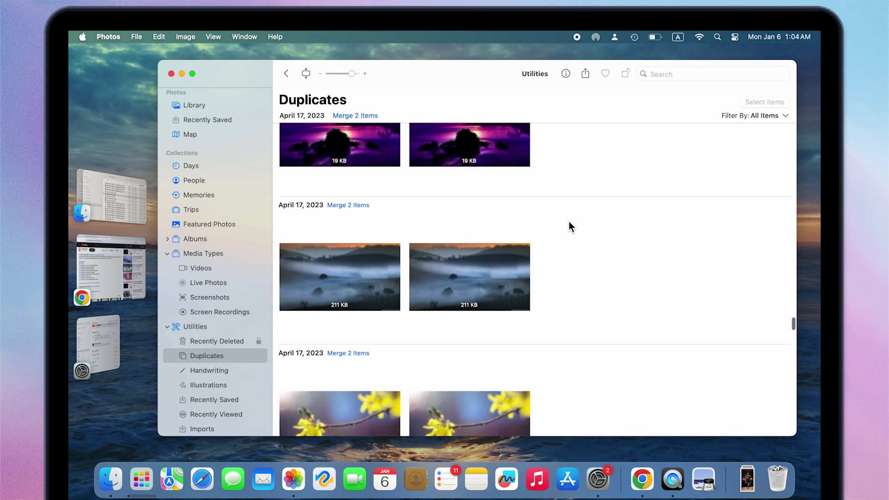
scroll(569, 221, down, 20)
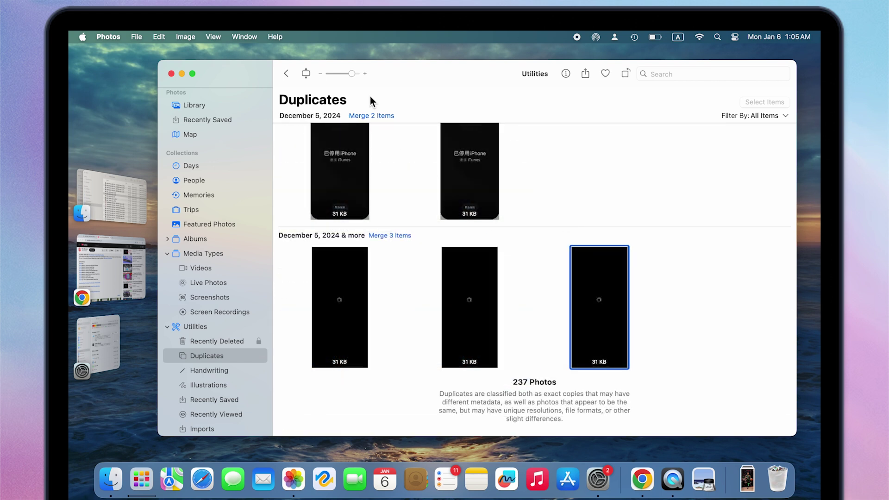
click(375, 117)
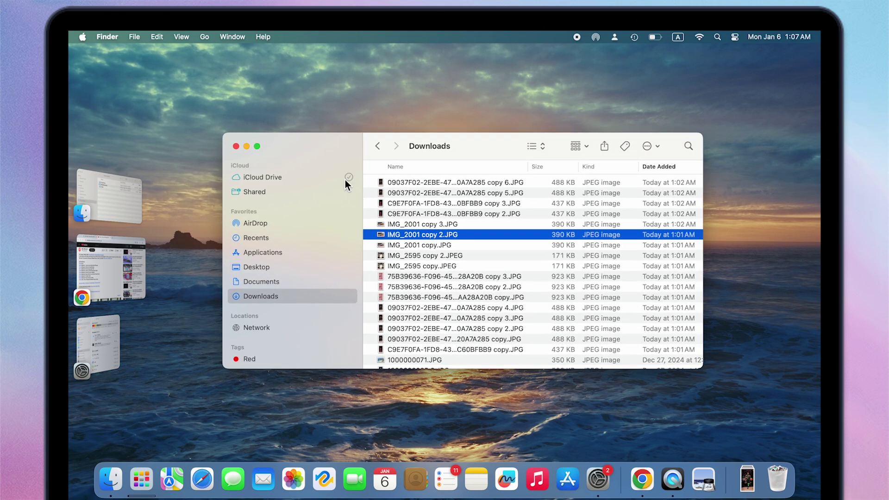
Create a new Smart Folder from the File menu of the Downloads window
click(135, 37)
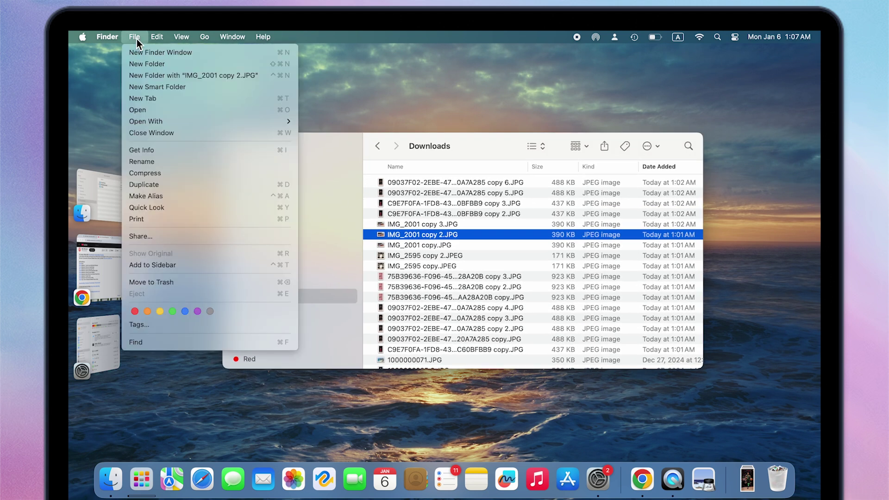
click(162, 86)
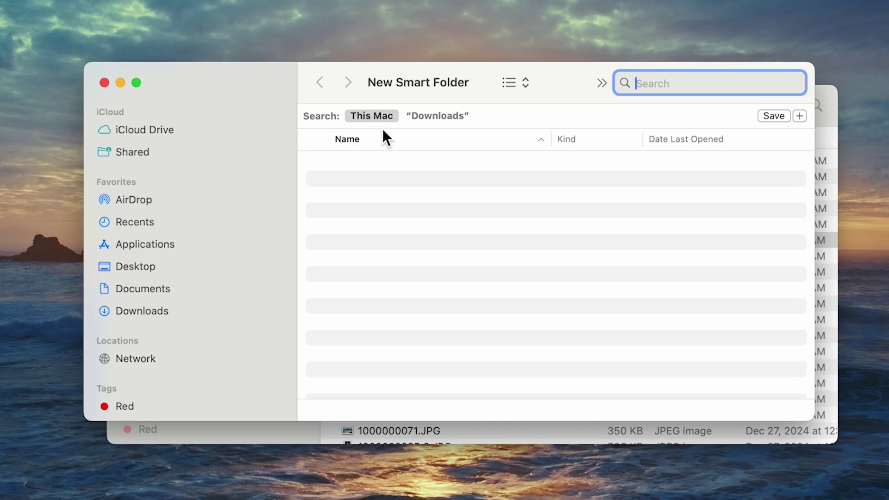
Add a search criteria row set to Kind is Image
click(801, 117)
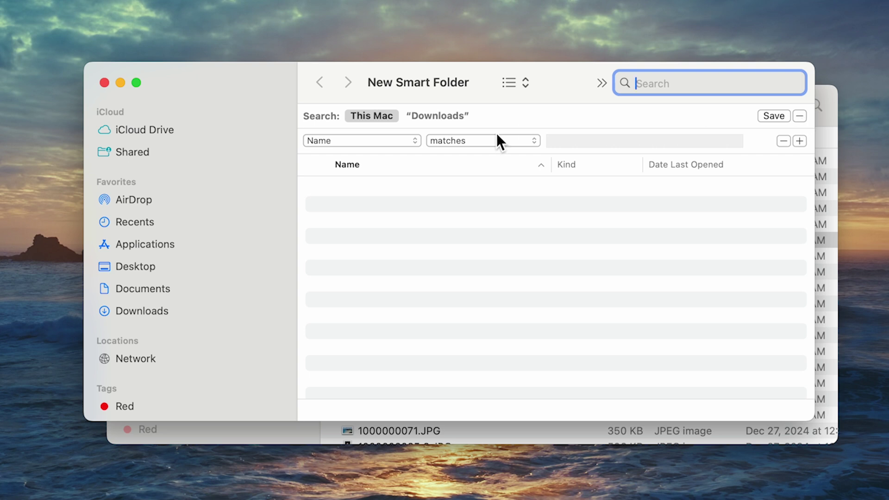
click(412, 140)
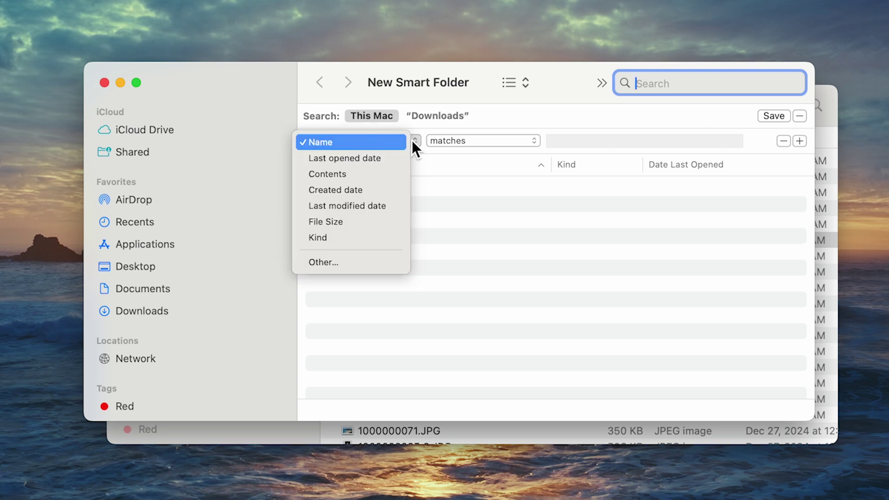
click(376, 236)
click(476, 139)
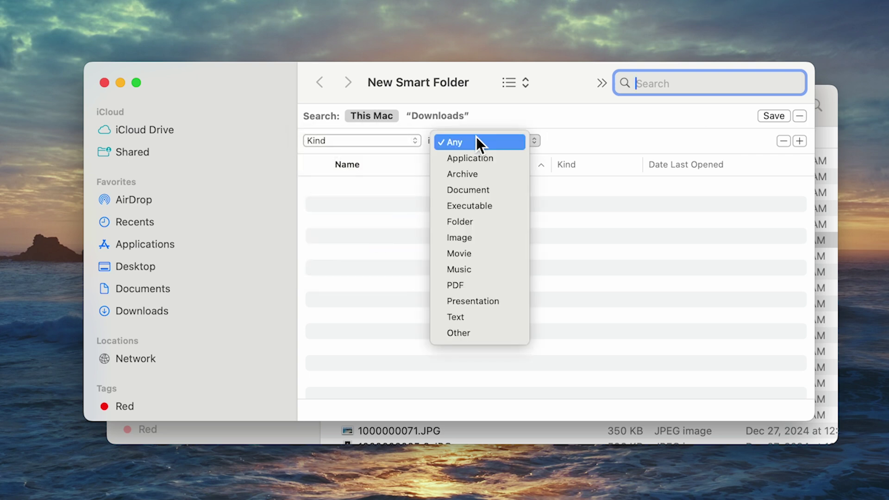
click(477, 234)
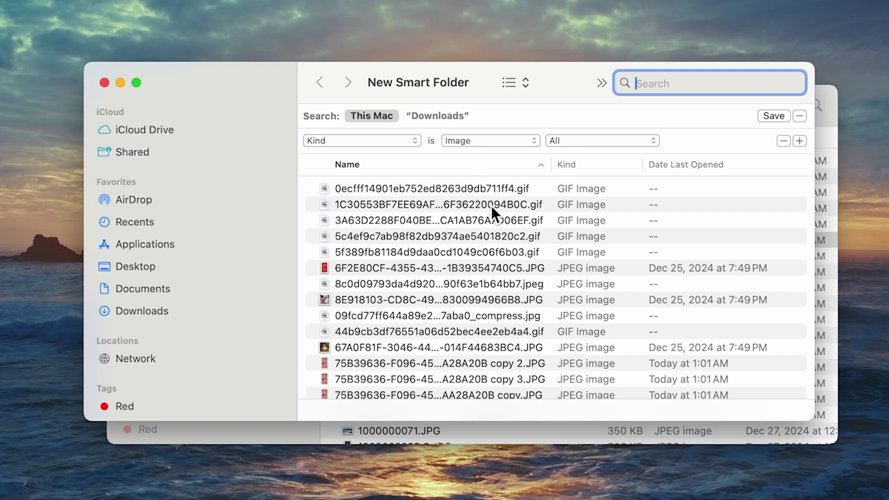
Move the copy 3 image and another copy duplicate to the Trash
scroll(498, 215, down, 5)
click(377, 210)
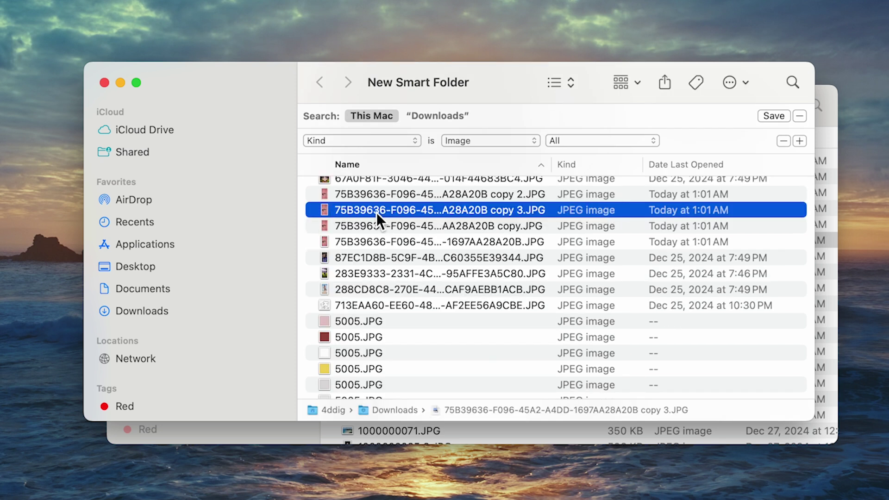
right_click(377, 212)
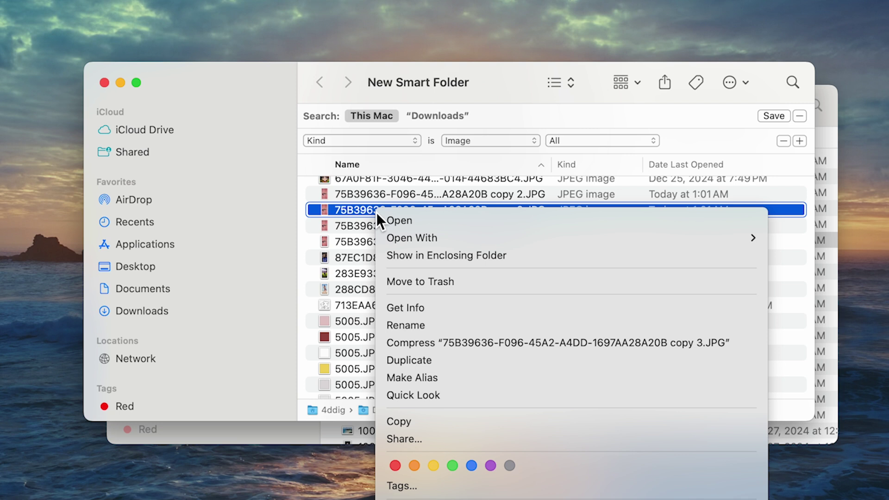
click(424, 280)
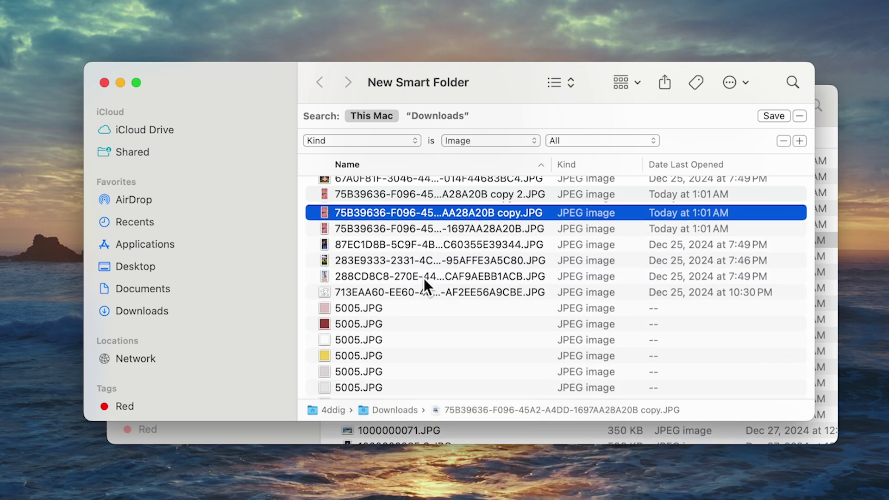
right_click(428, 214)
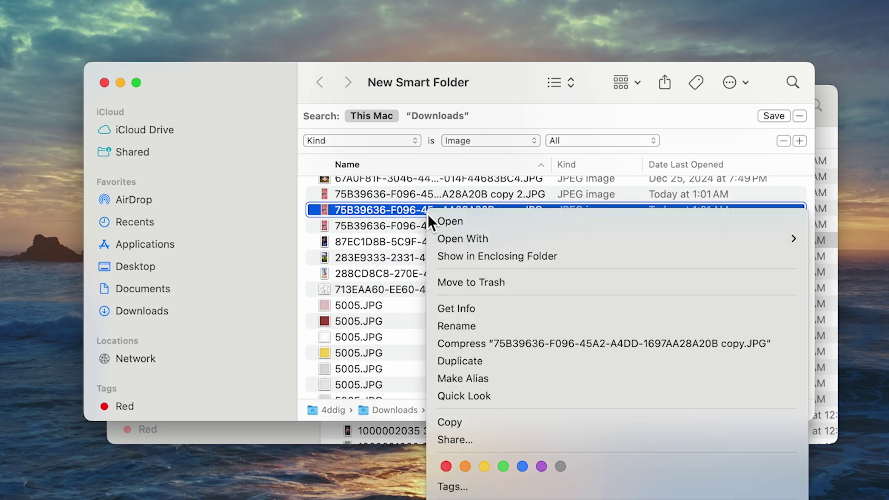
click(459, 276)
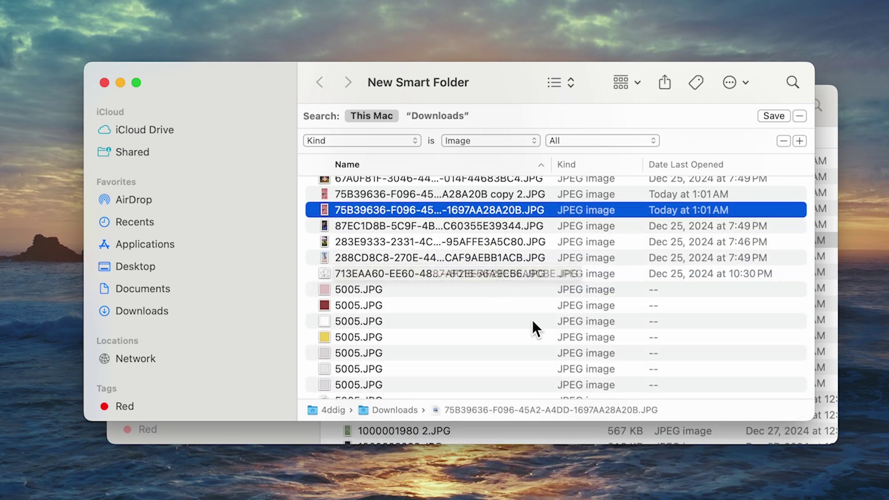
Scroll through the remaining image results to look for more duplicates
scroll(532, 320, down, 5)
scroll(533, 319, down, 10)
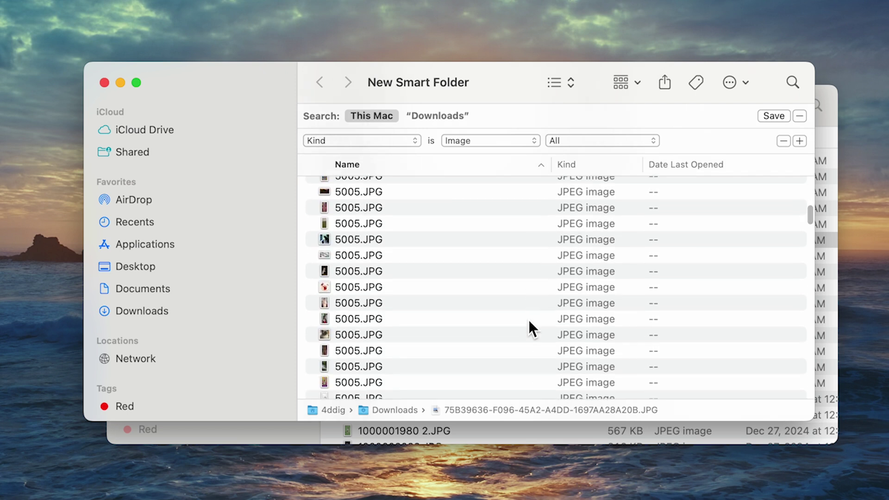
scroll(530, 321, down, 5)
scroll(529, 320, down, 5)
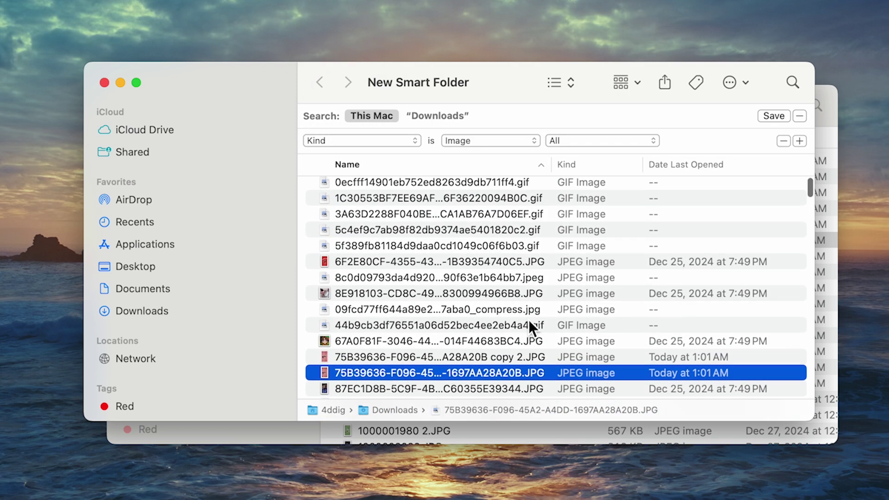
scroll(528, 319, up, 2)
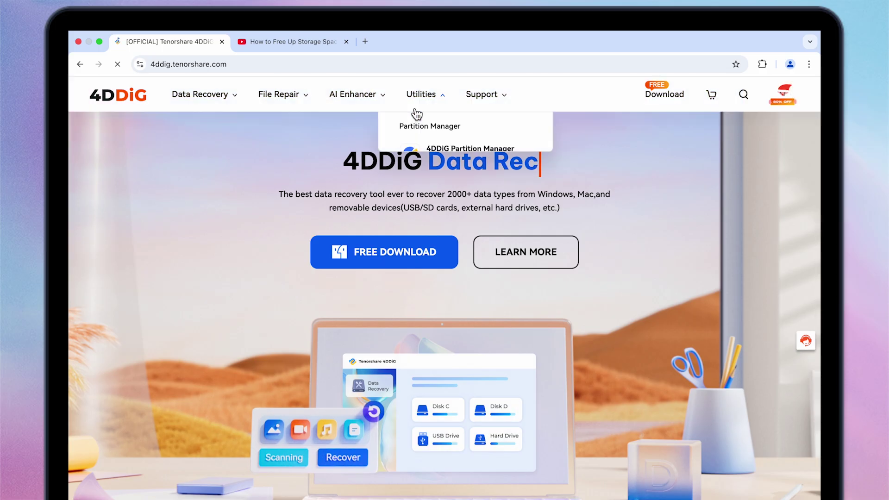
Open the 4DDiG Duplicate File Deleter product page and scroll through its feature list
click(440, 242)
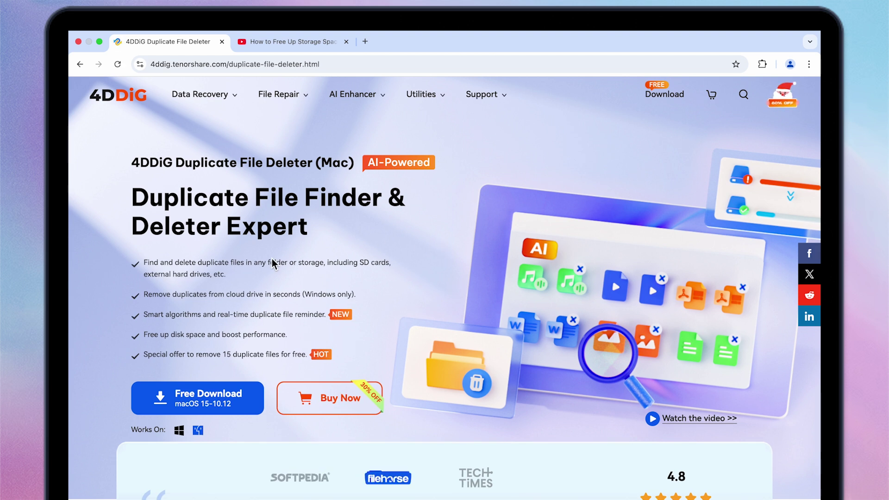
drag(269, 262, 330, 278)
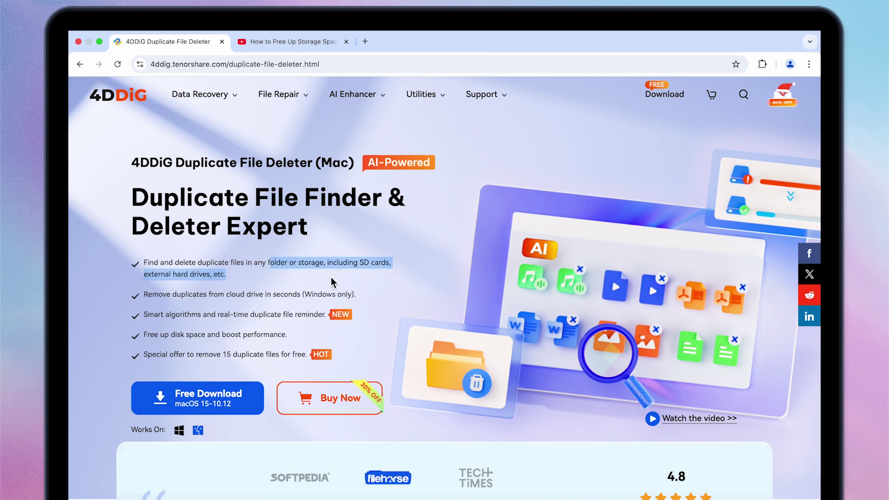
click(441, 295)
scroll(441, 296, down, 2)
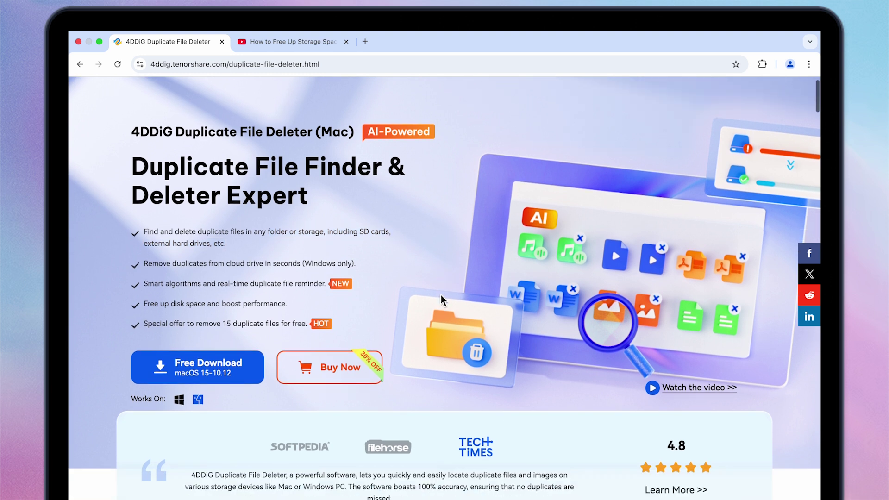
scroll(441, 295, down, 10)
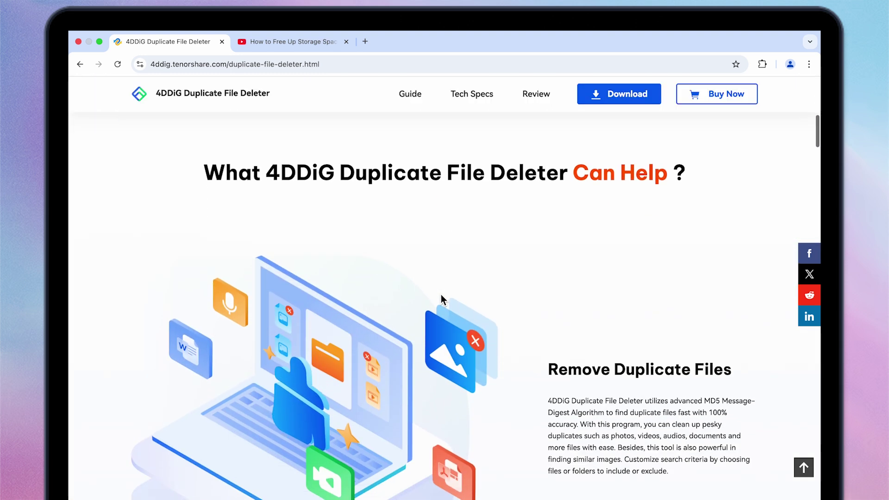
scroll(442, 297, down, 10)
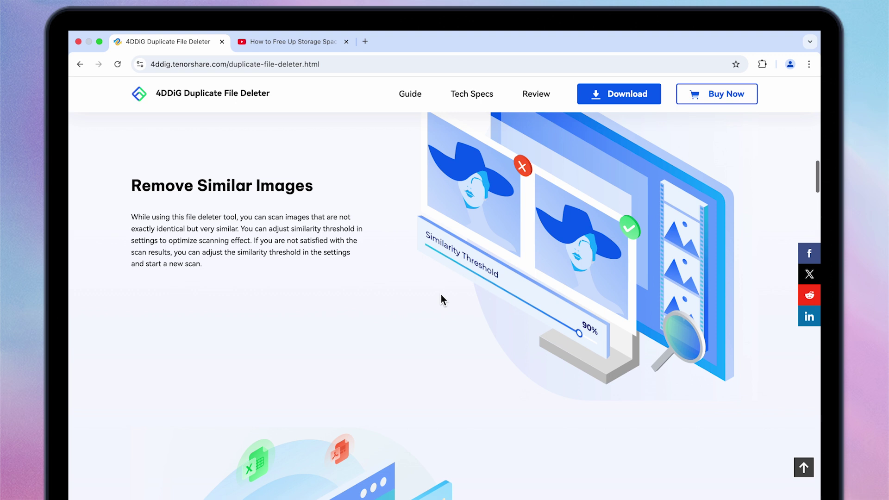
scroll(442, 295, down, 6)
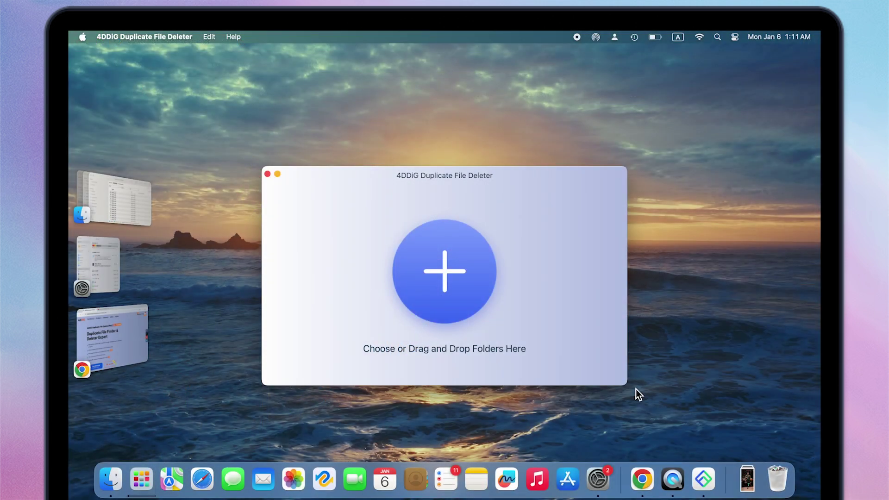
Add the Downloads folder, then the Desktop folder, as scan locations
click(477, 303)
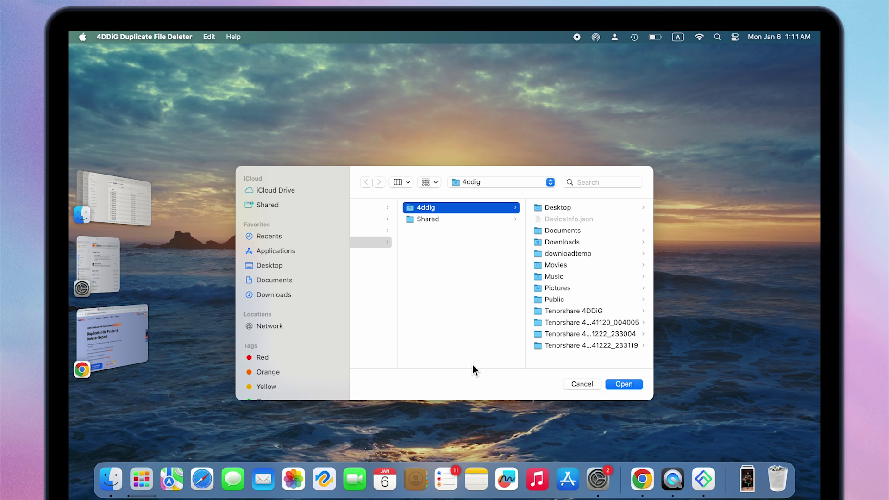
click(306, 301)
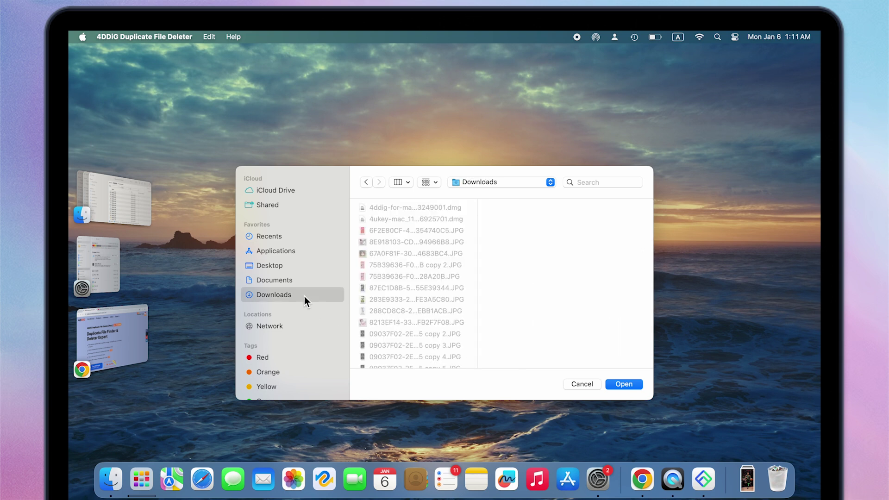
click(623, 384)
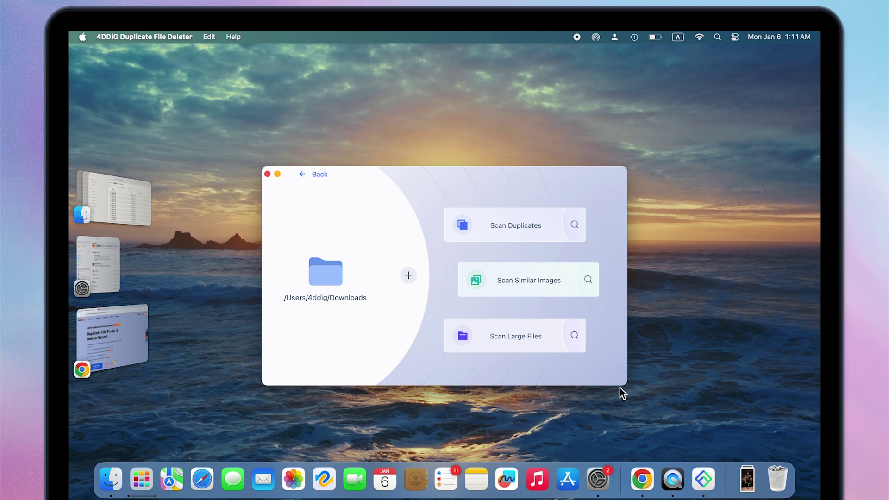
click(409, 276)
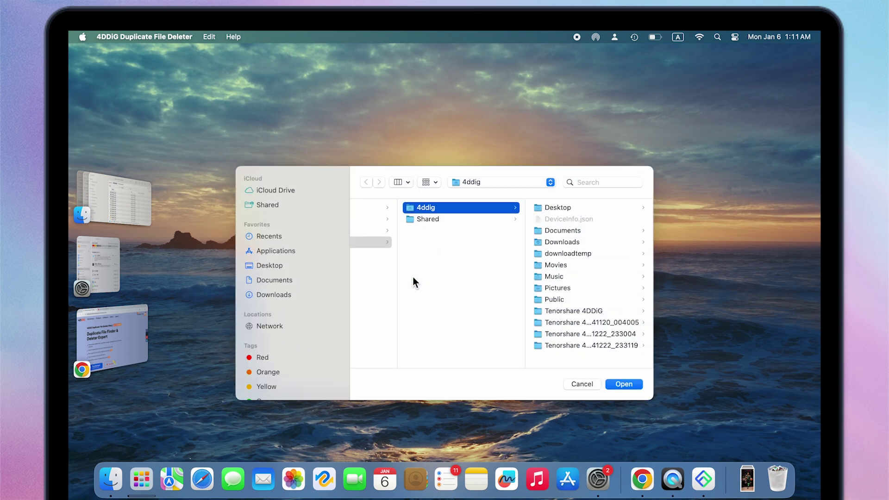
click(278, 267)
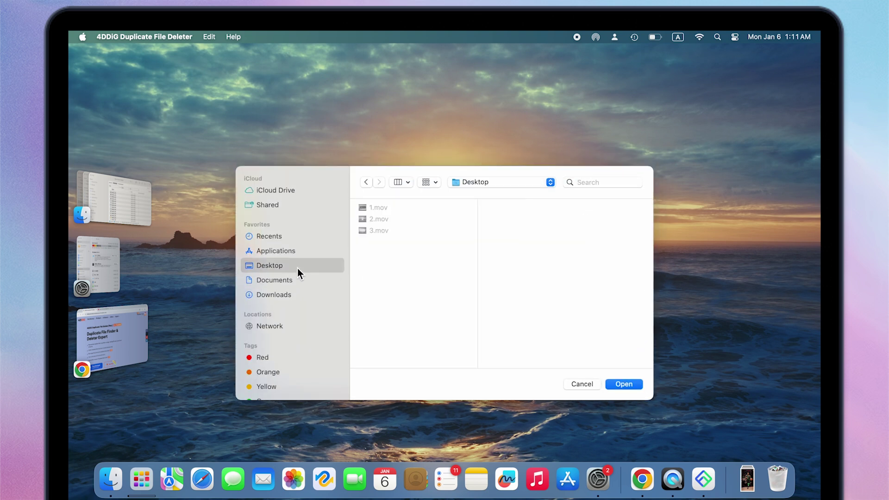
click(620, 384)
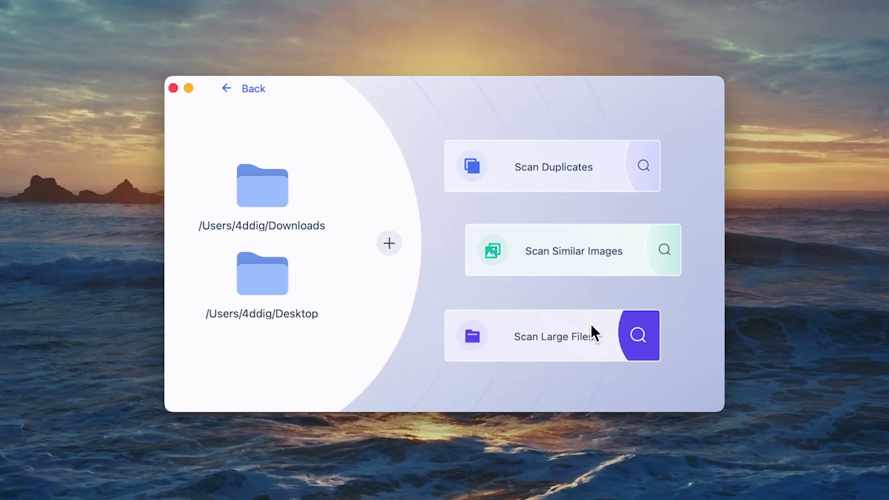
Scan for similar images, select all 20 and remove them, freeing 9.09 MB
click(609, 258)
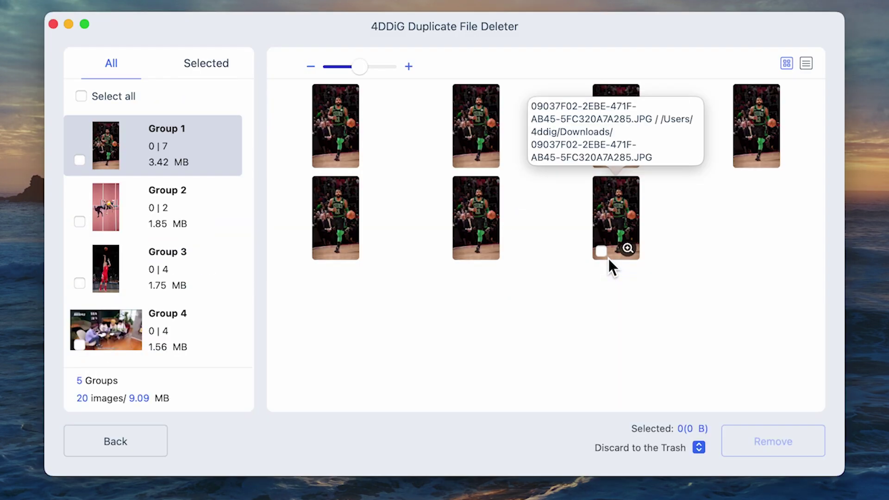
click(320, 159)
click(461, 159)
click(81, 97)
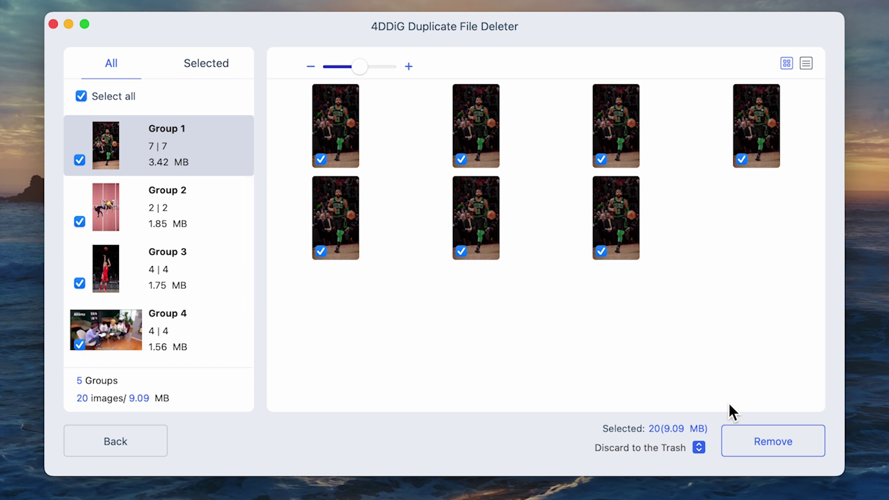
click(754, 448)
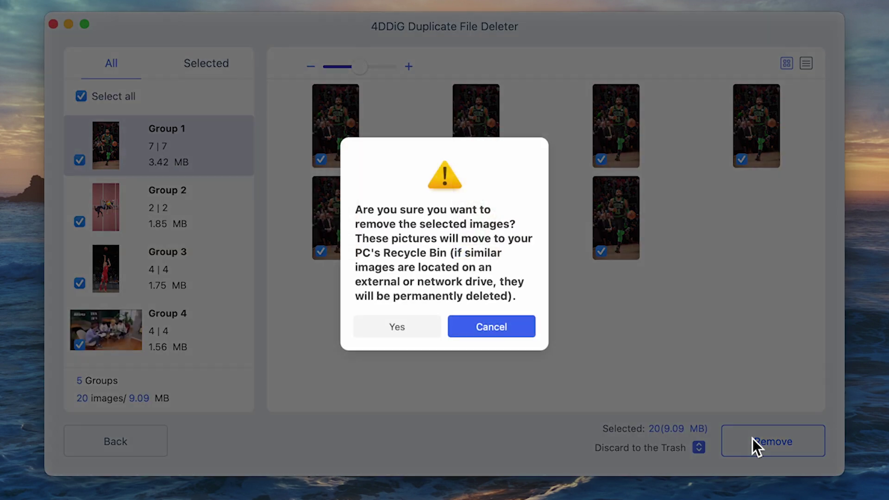
click(415, 332)
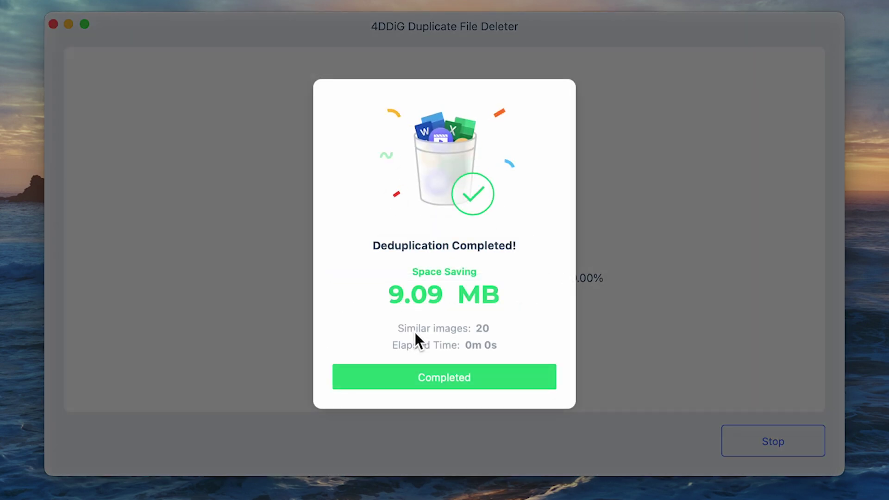
click(428, 377)
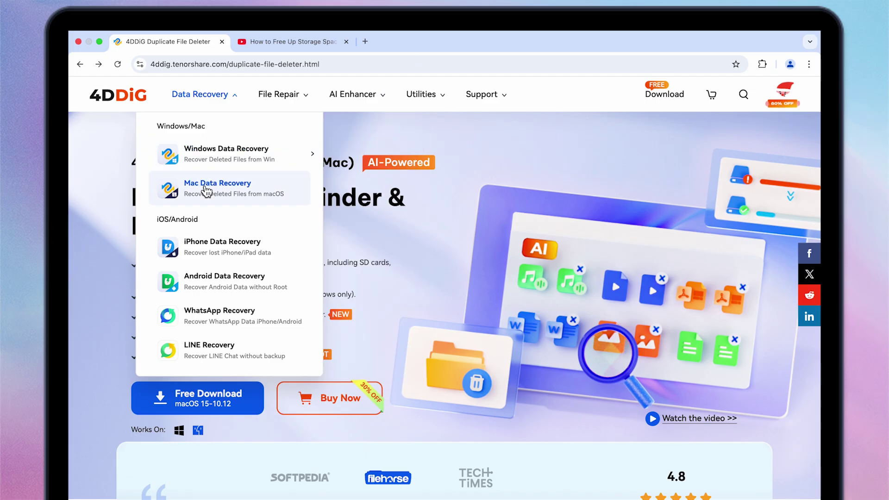
Open the Mac Data Recovery page and scroll through its three-step how-it-works guide
click(203, 191)
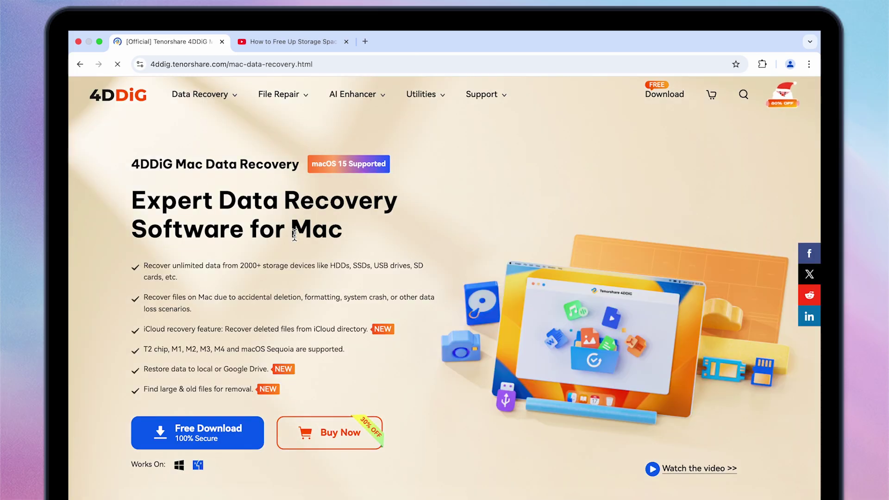
scroll(294, 235, down, 10)
scroll(295, 239, down, 15)
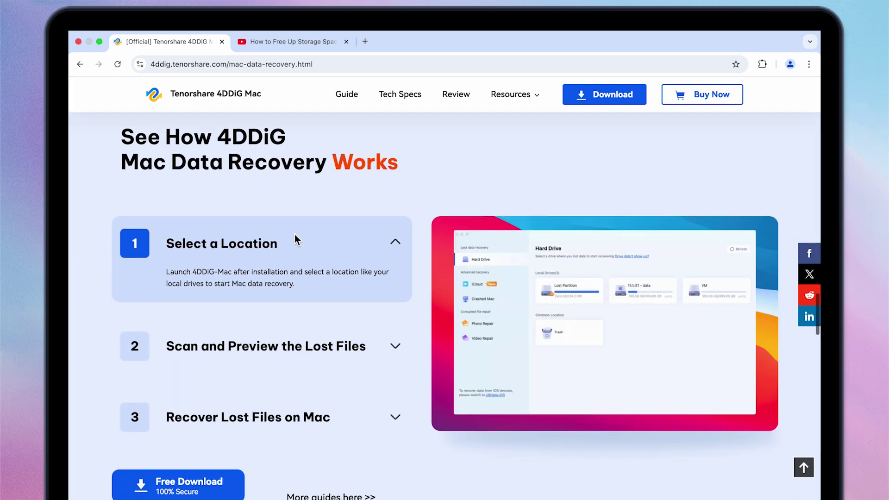
mouse_move(304, 327)
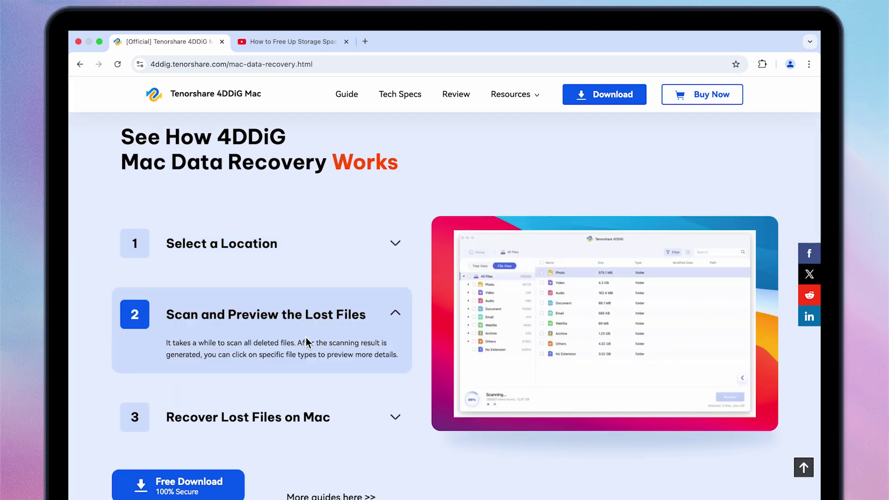
scroll(306, 337, down, 1)
mouse_move(308, 388)
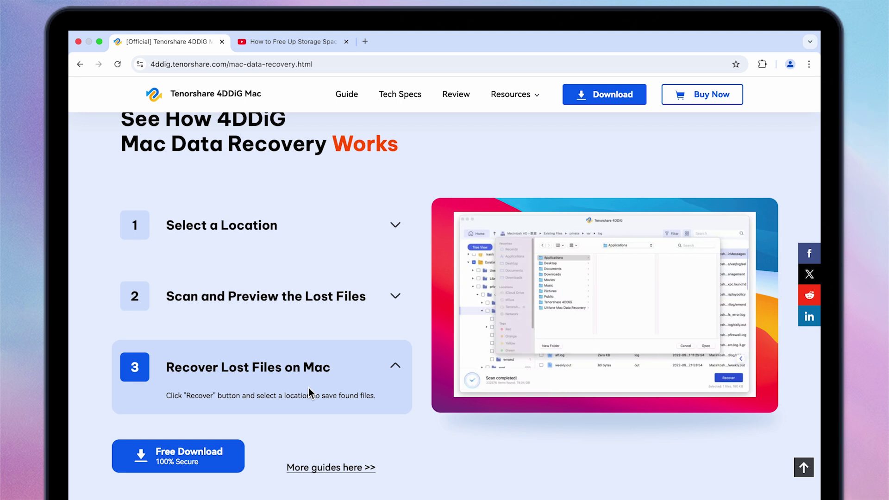
scroll(309, 388, up, 5)
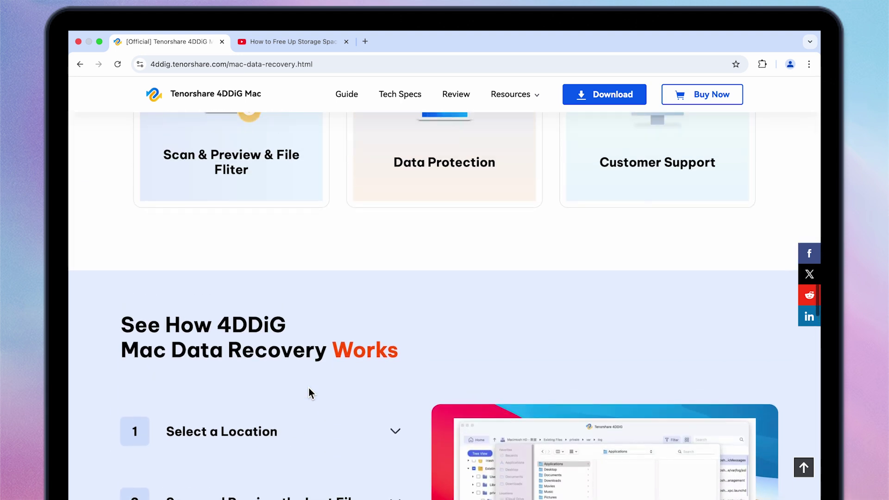